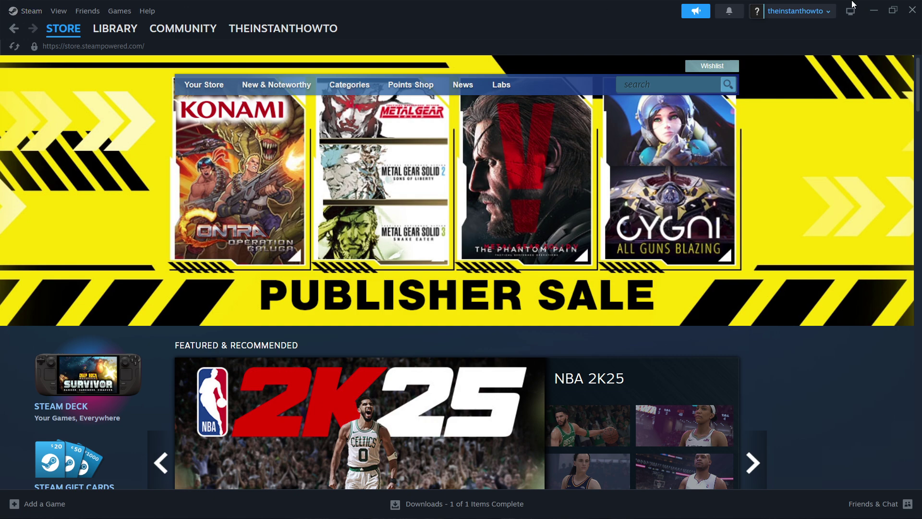
Download the SteamSetup.exe installer from the official Steam website's Install Steam page.
key("alt+Tab")
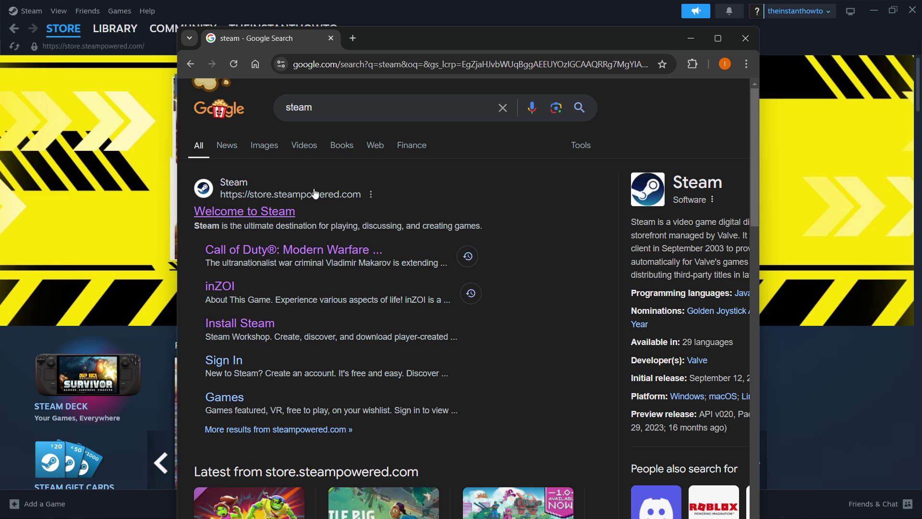
left_click(247, 213)
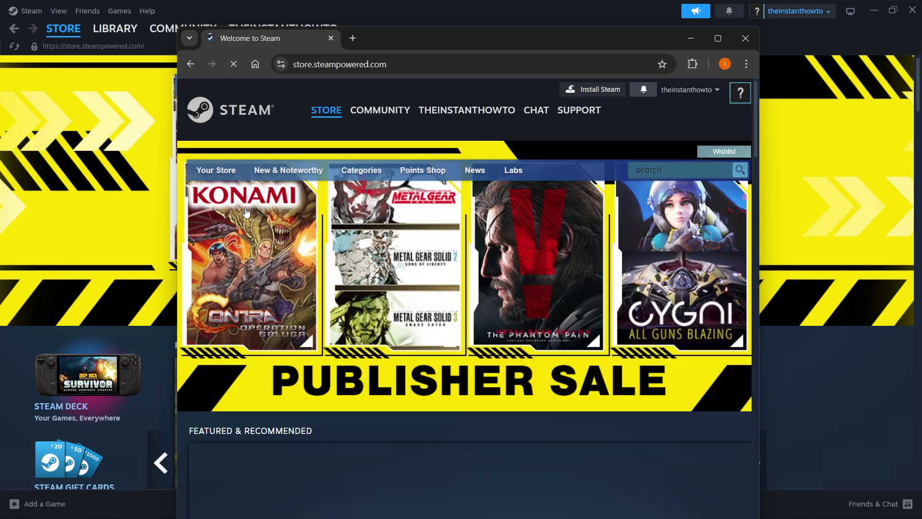
left_click(587, 90)
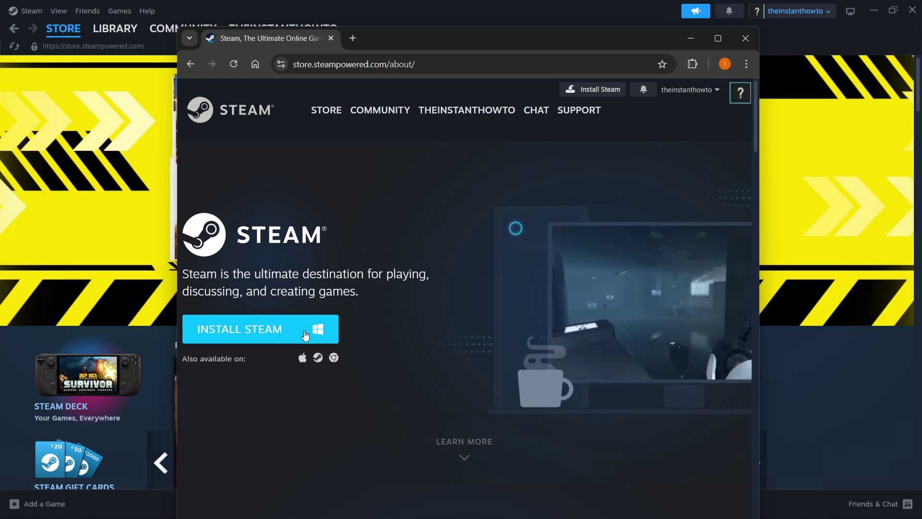
left_click(288, 339)
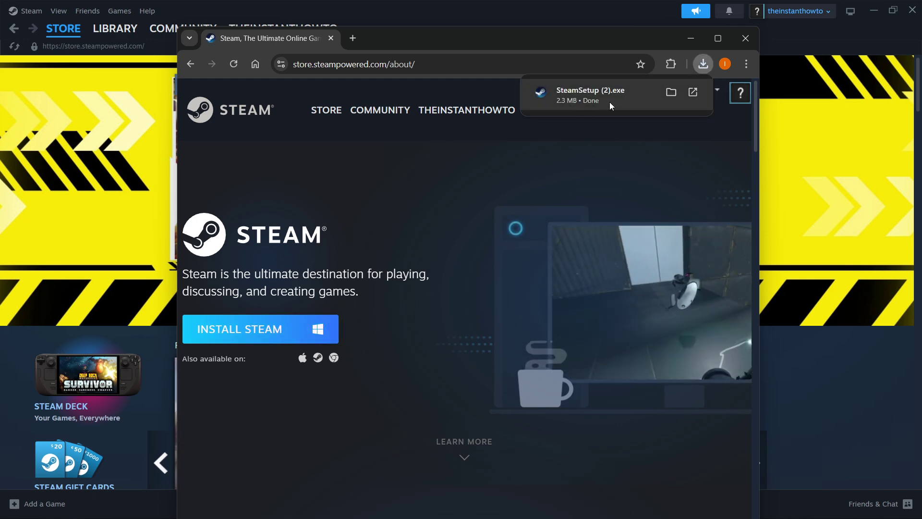
Run SteamSetup.exe and install Steam in English to C:\Program Files (x86)\Steam\.
left_click(610, 102)
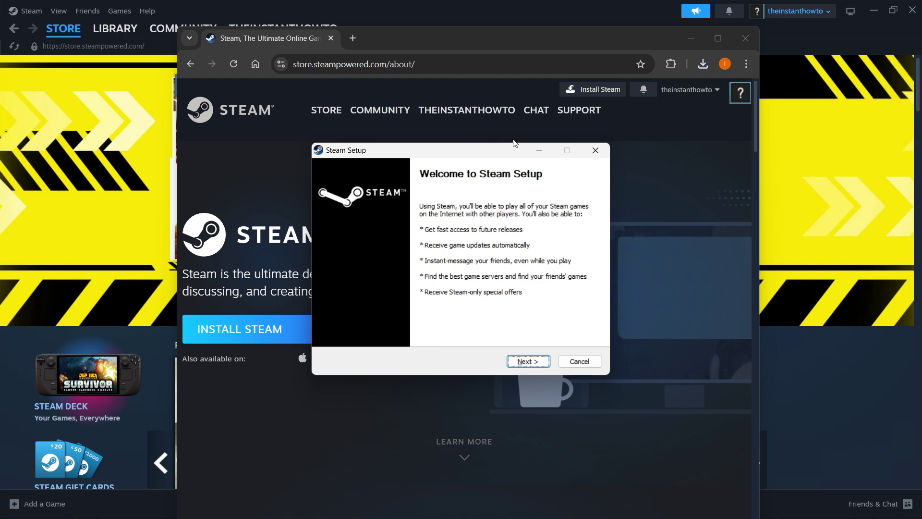
left_click_drag(502, 155, 499, 141)
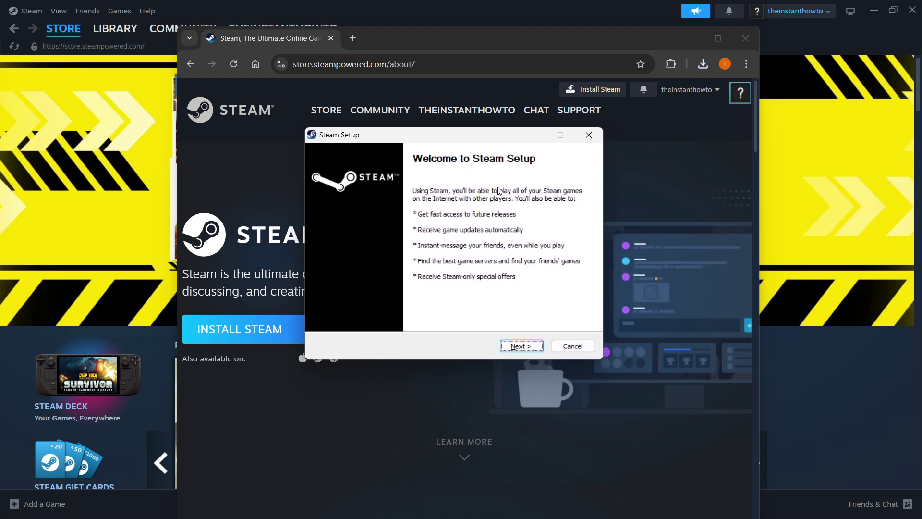
left_click(520, 352)
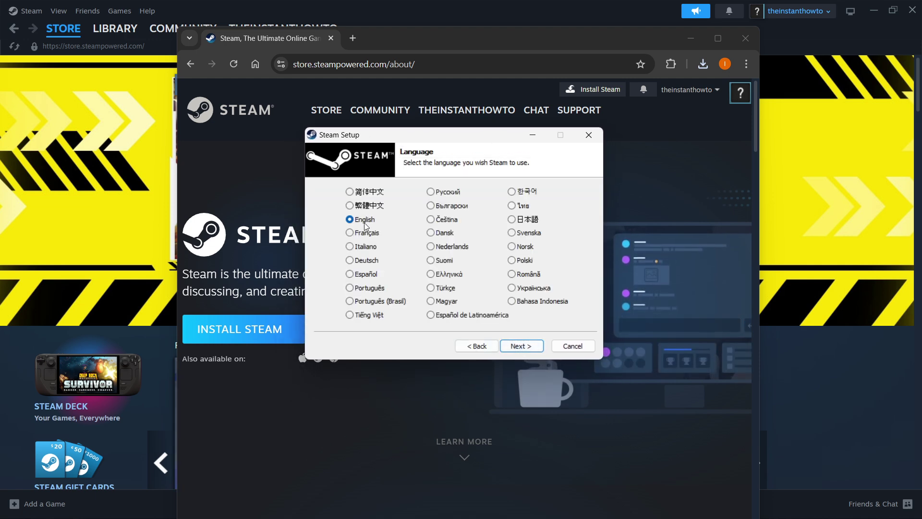
left_click(522, 346)
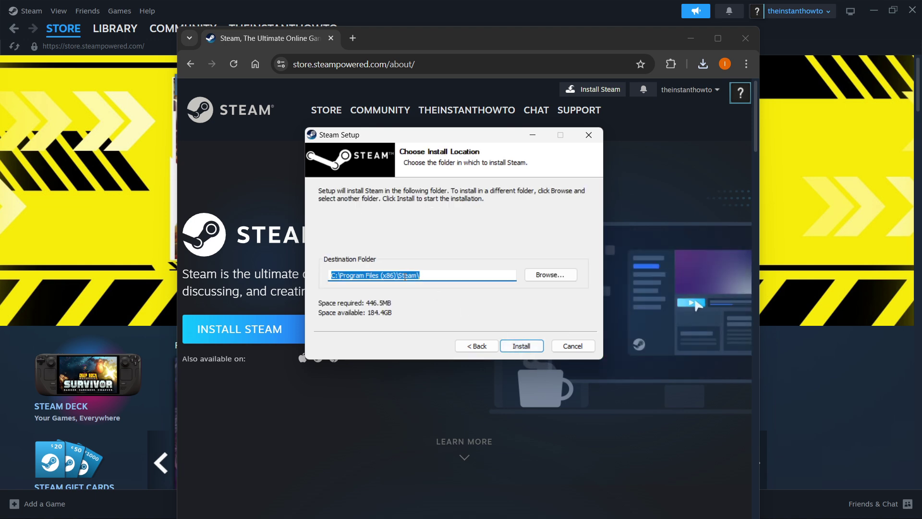
left_click(440, 274)
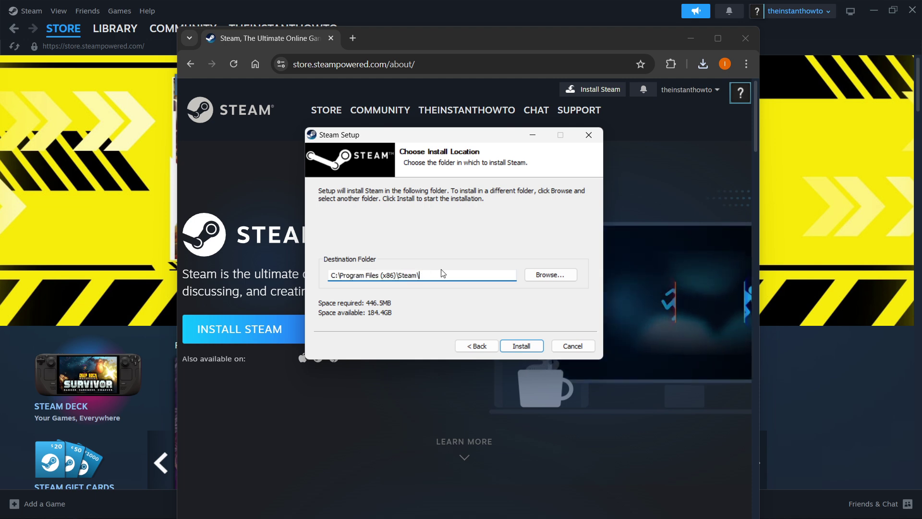
left_click_drag(453, 274, 358, 243)
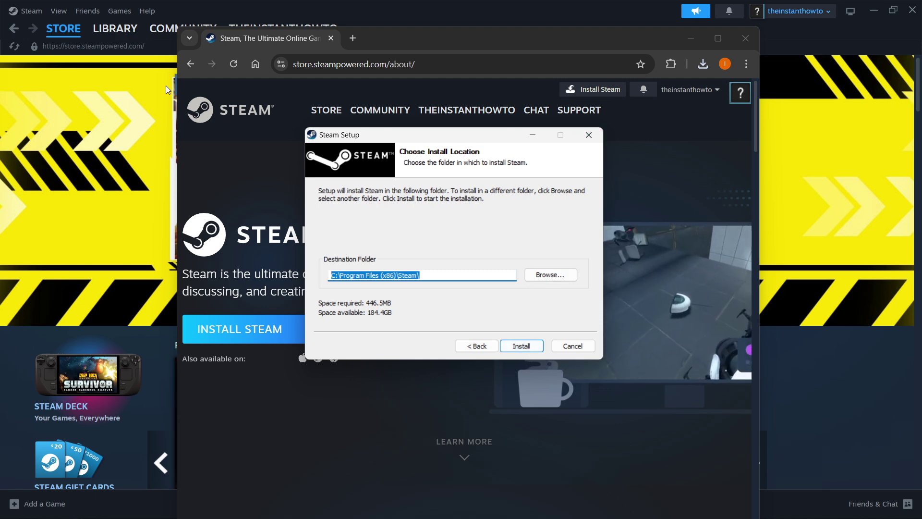
mouse_move(63, 29)
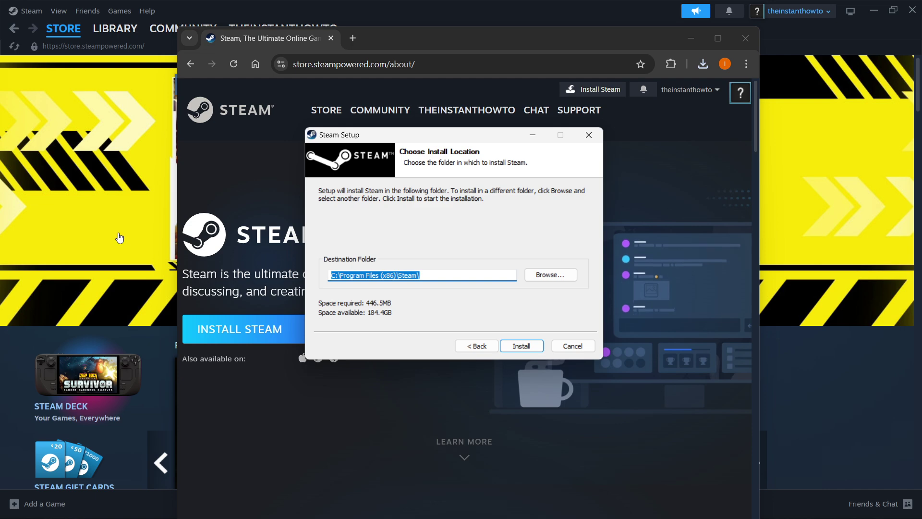
left_click(590, 139)
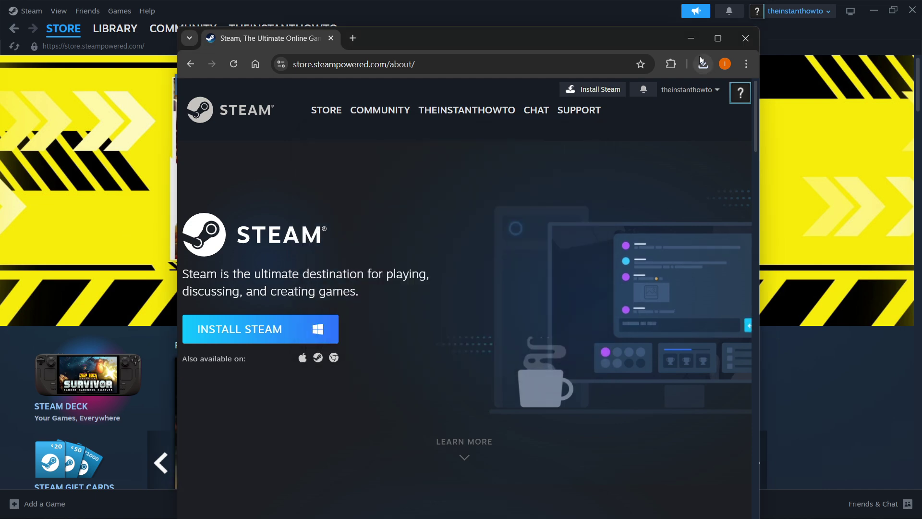
Close Chrome and reload the Steam Store front page showing the Publisher Sale banner.
left_click(739, 41)
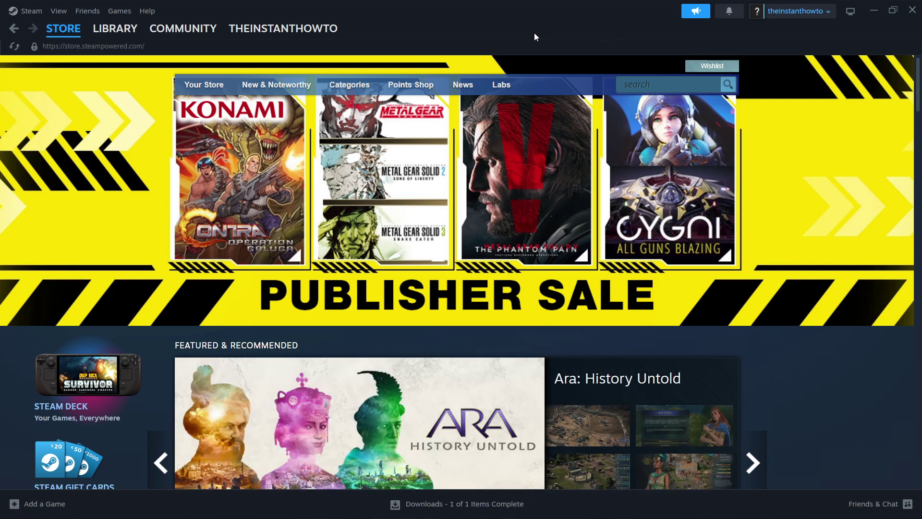
scroll(356, 70, "down", 3)
scroll(360, 68, "up", 3)
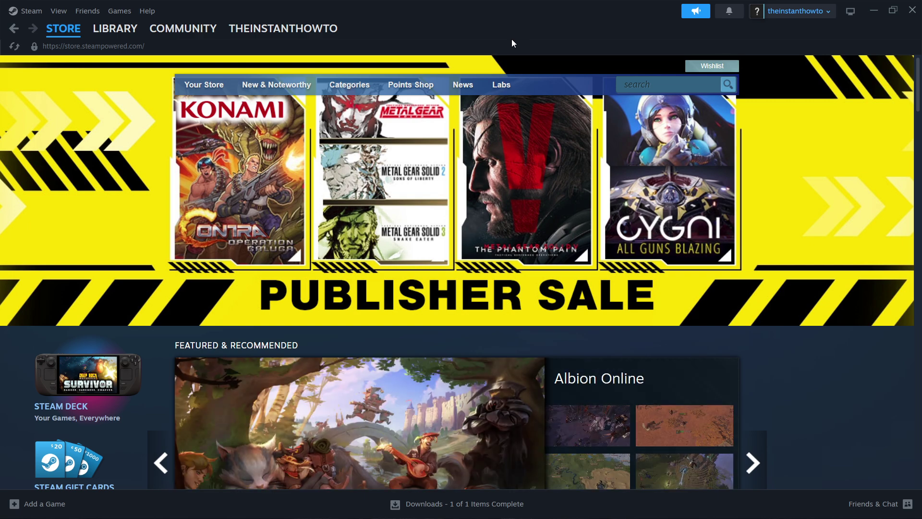
left_click(64, 28)
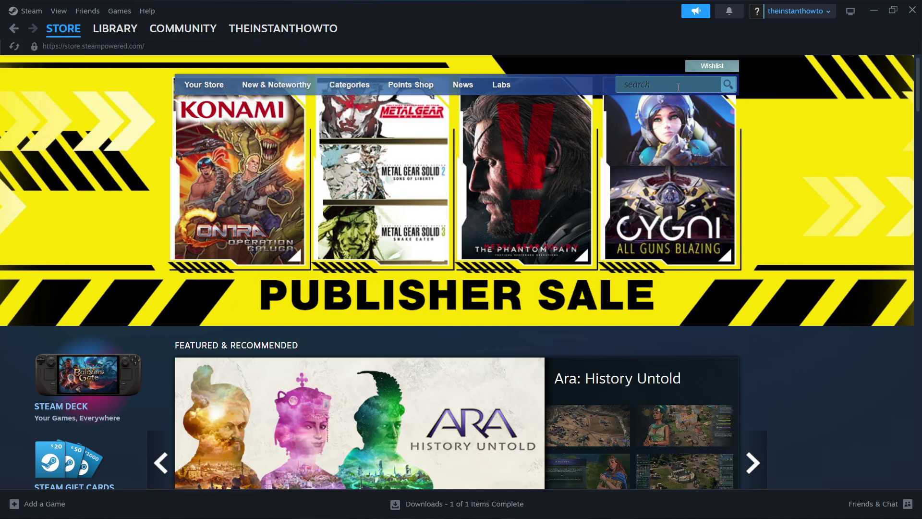
Search the Steam store for 'the forever winter'.
left_click(667, 85)
type("the forever winte")
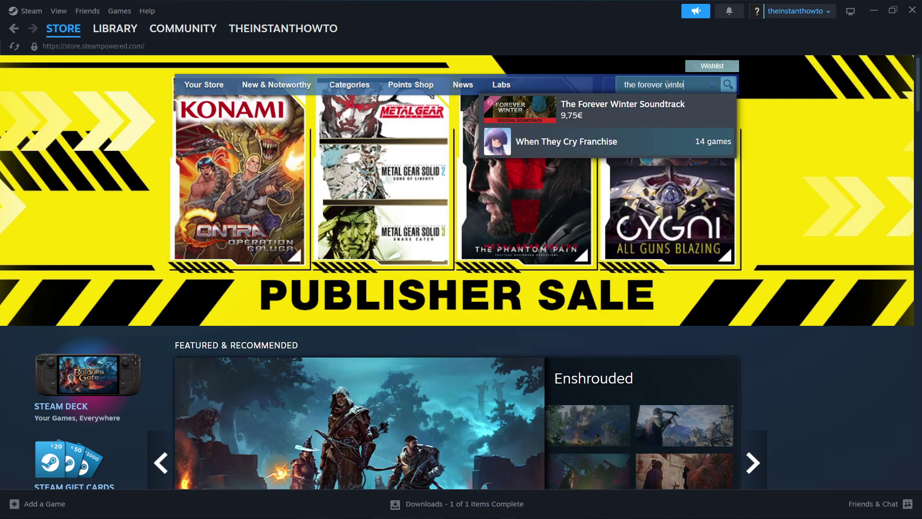
type("r")
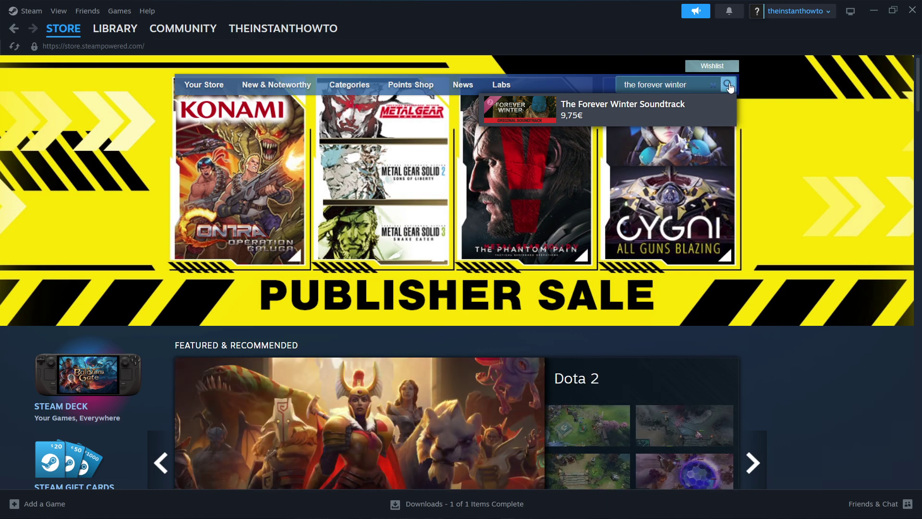
left_click(728, 85)
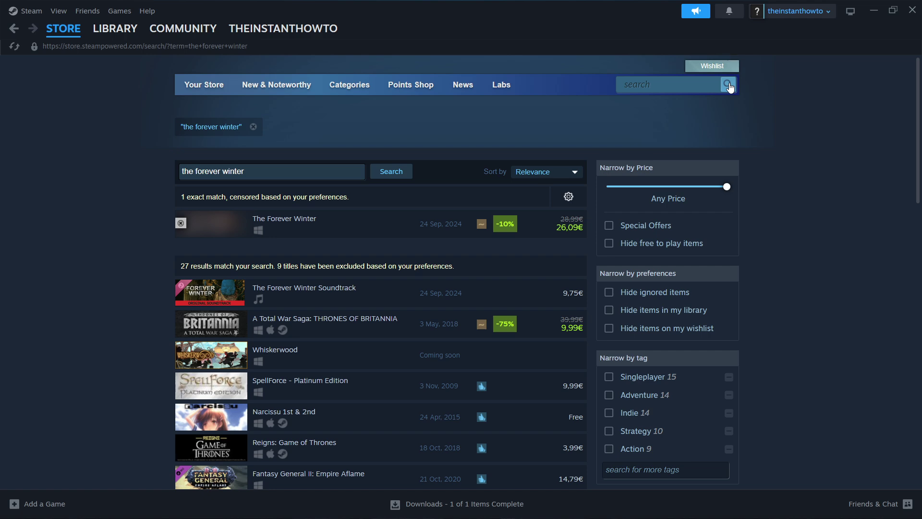
Show all 35 unfiltered results, including The Forever Winter excluded by preferences.
left_click(568, 199)
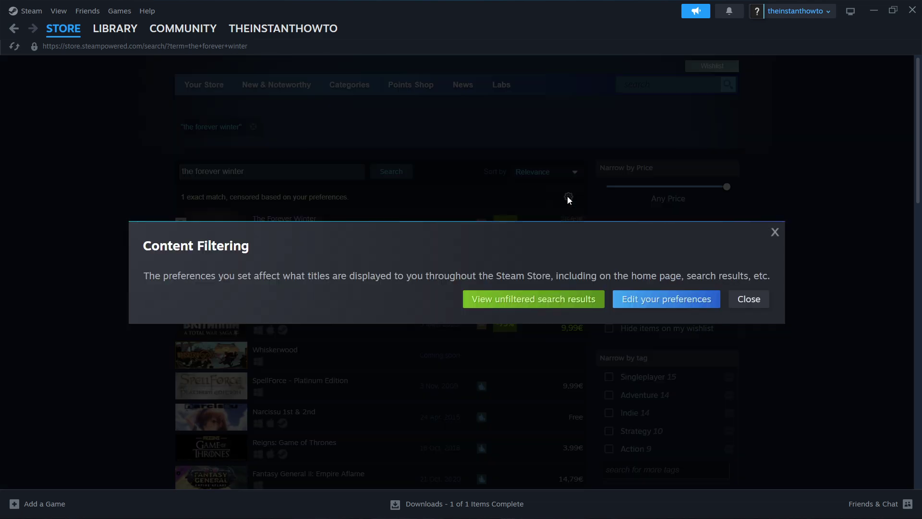
left_click(534, 299)
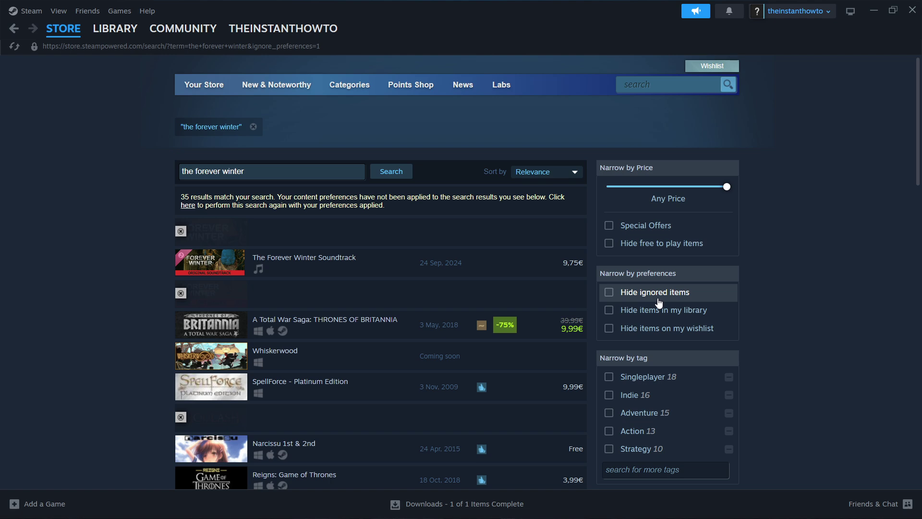
left_click(657, 298)
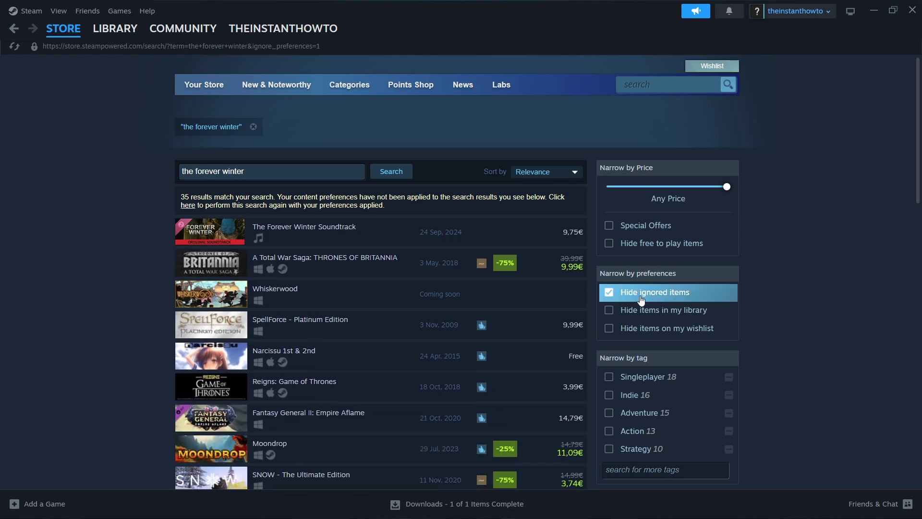
left_click(670, 299)
mouse_move(422, 235)
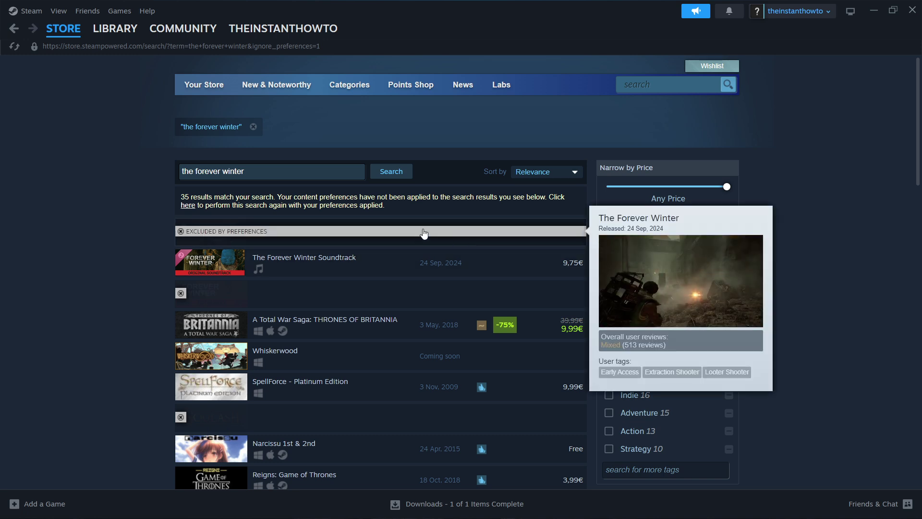
Add The Forever Winter to the cart from its store page and view the cart.
left_click(424, 234)
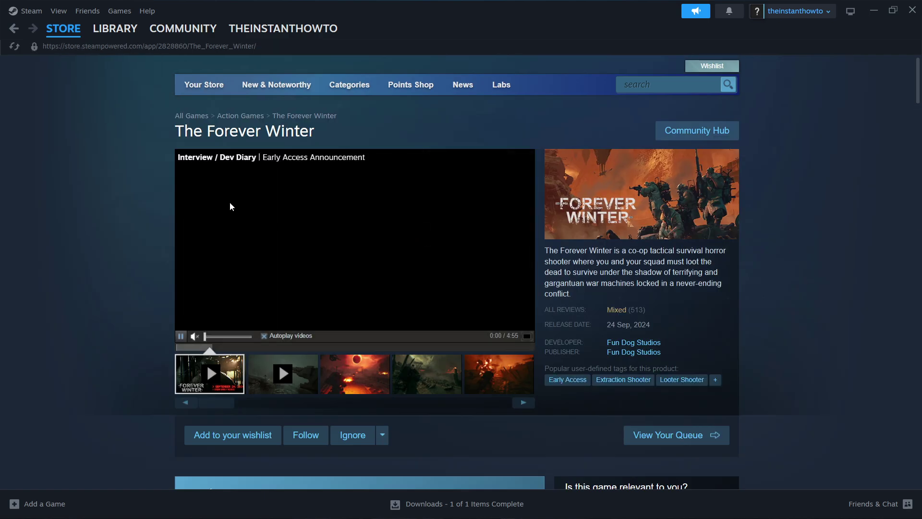
scroll(126, 187, "down", 8)
scroll(124, 183, "down", 2)
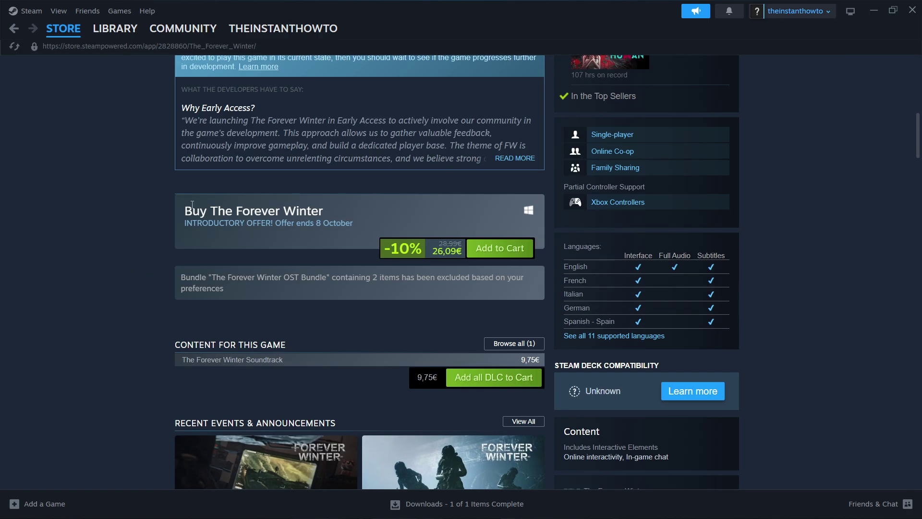
left_click_drag(177, 210, 342, 211)
left_click(343, 211)
left_click(502, 249)
left_click(569, 342)
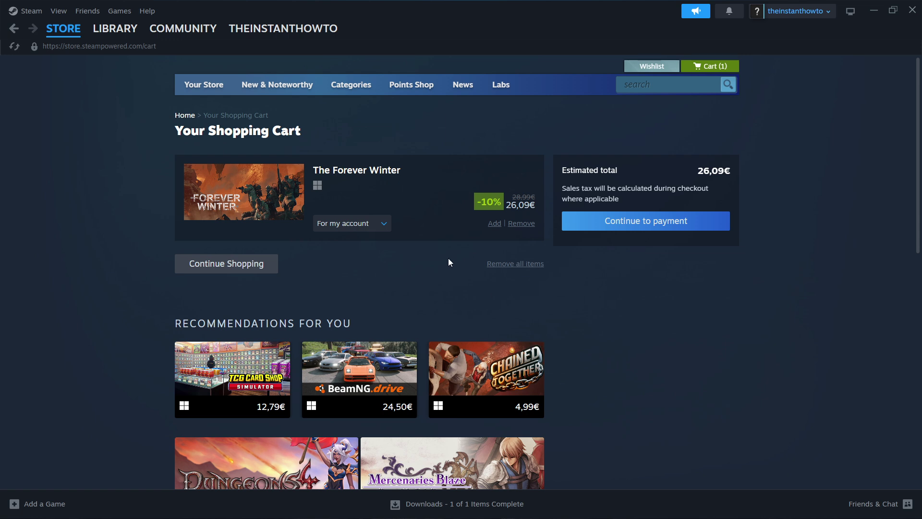
Keep the purchase for your own account and continue to payment.
left_click(374, 225)
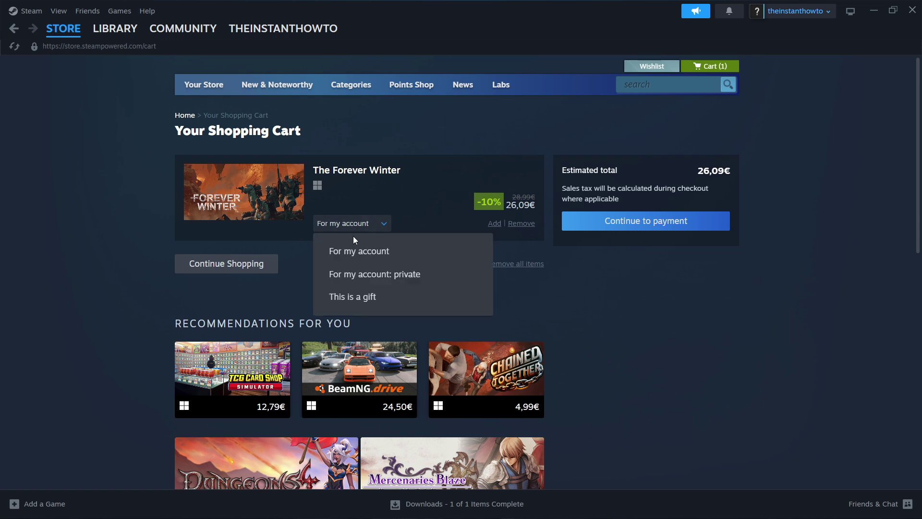
left_click(370, 254)
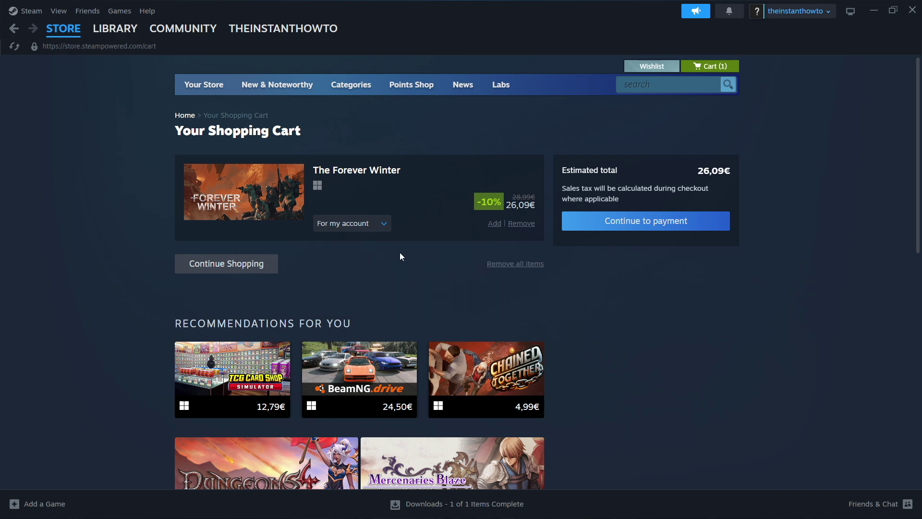
left_click(641, 230)
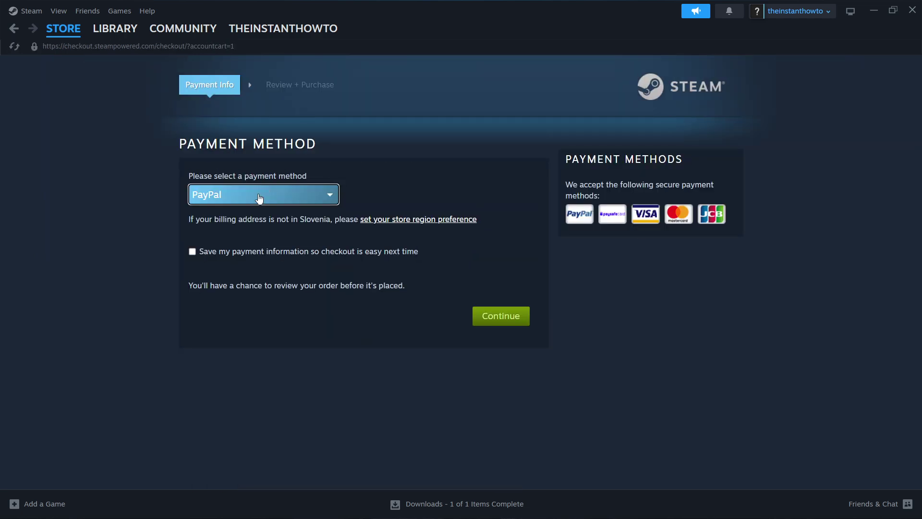
left_click(259, 197)
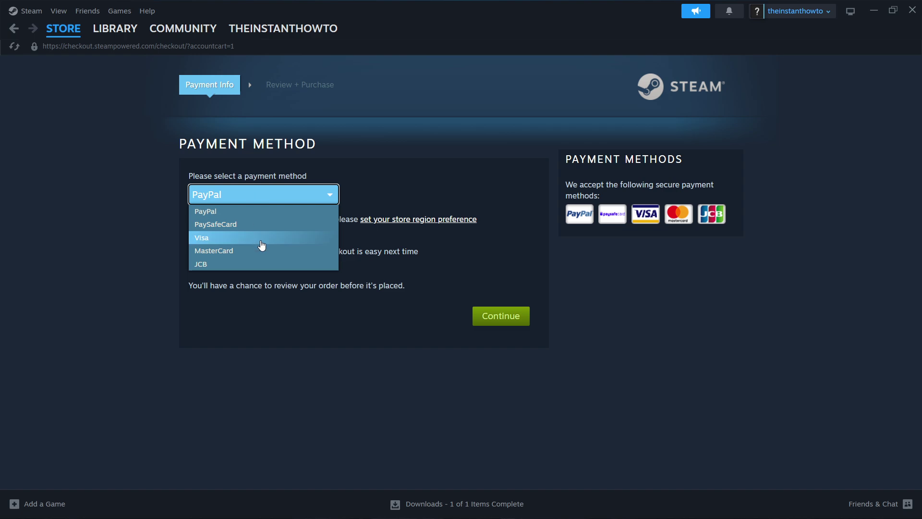
left_click(250, 211)
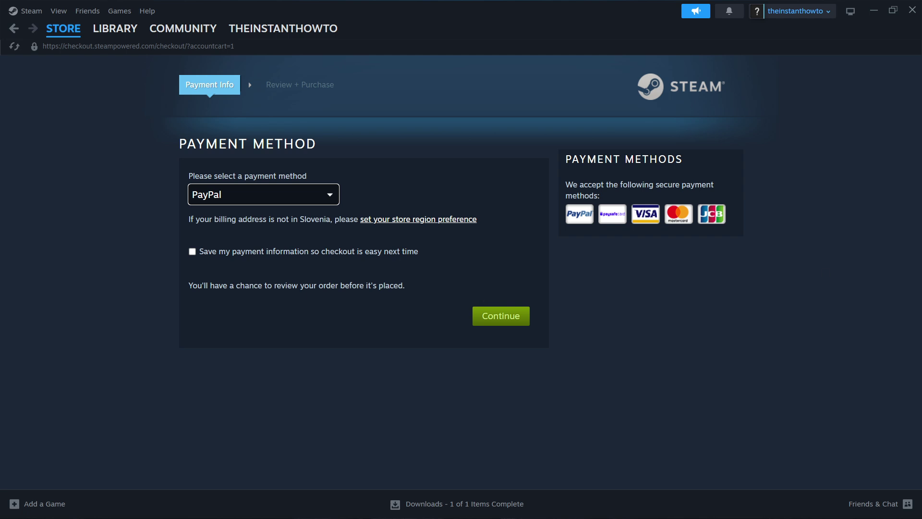
Go to the Library home and open the Spectre Divide game page.
left_click(122, 30)
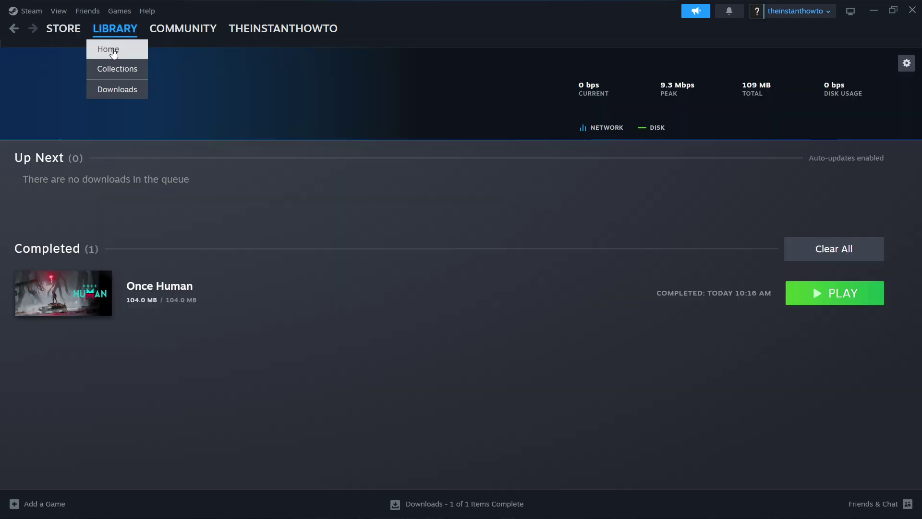
left_click(112, 50)
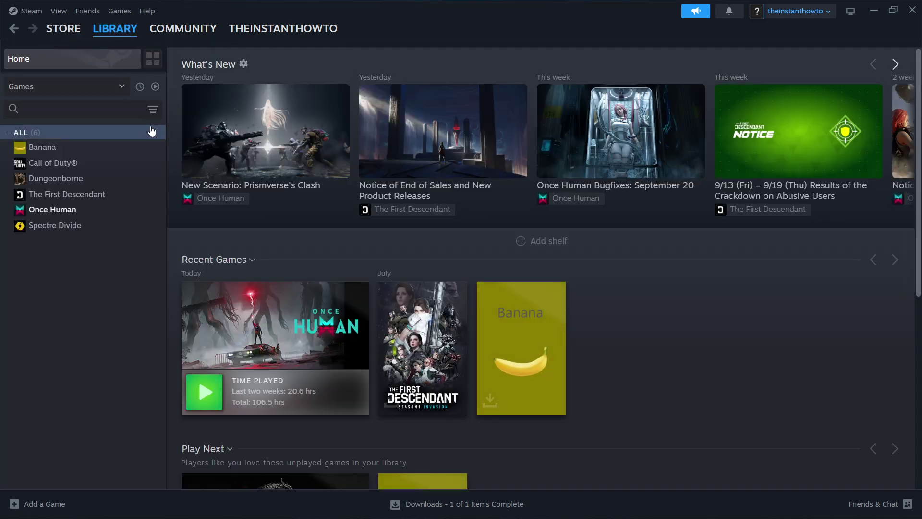
left_click(64, 86)
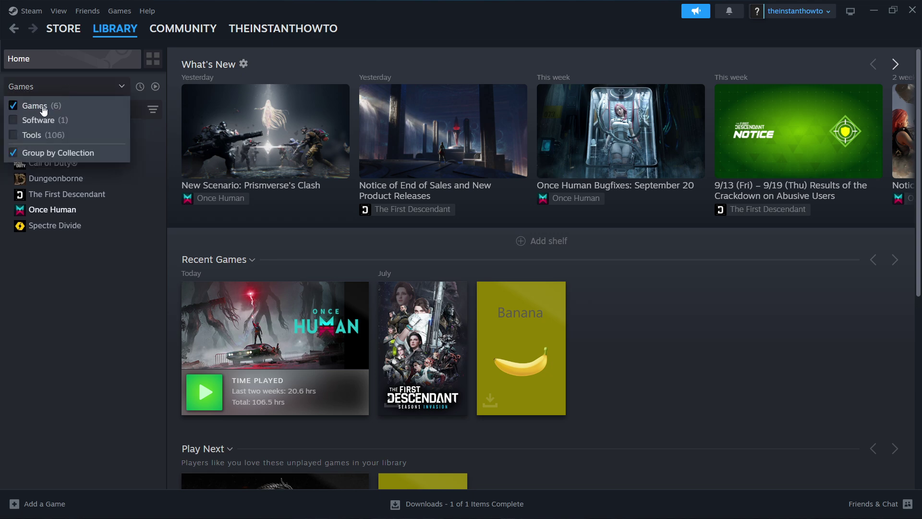
left_click(48, 86)
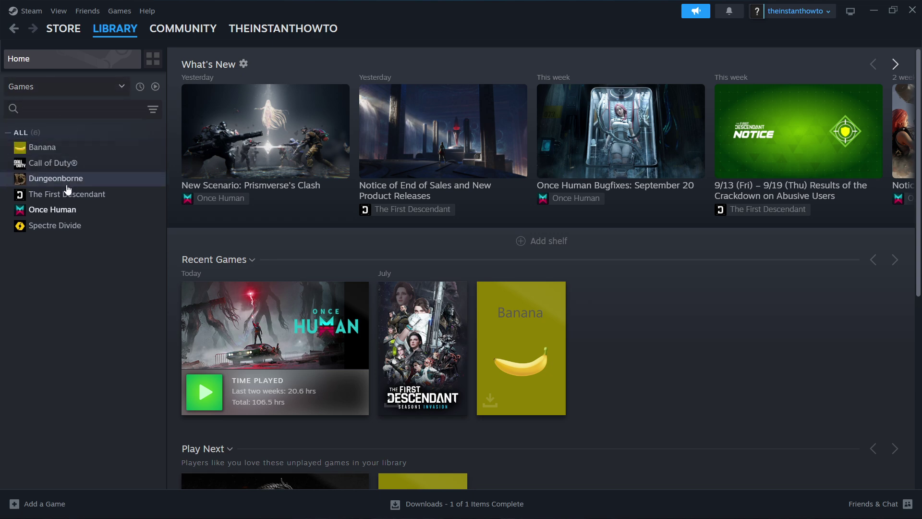
left_click(49, 228)
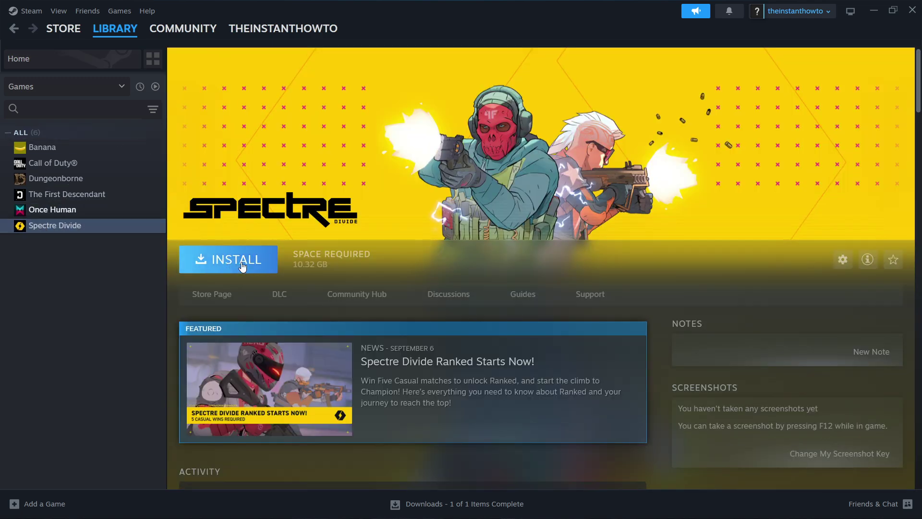
Check Spectre Divide's install options without installing, then open the Once Human page.
left_click(236, 262)
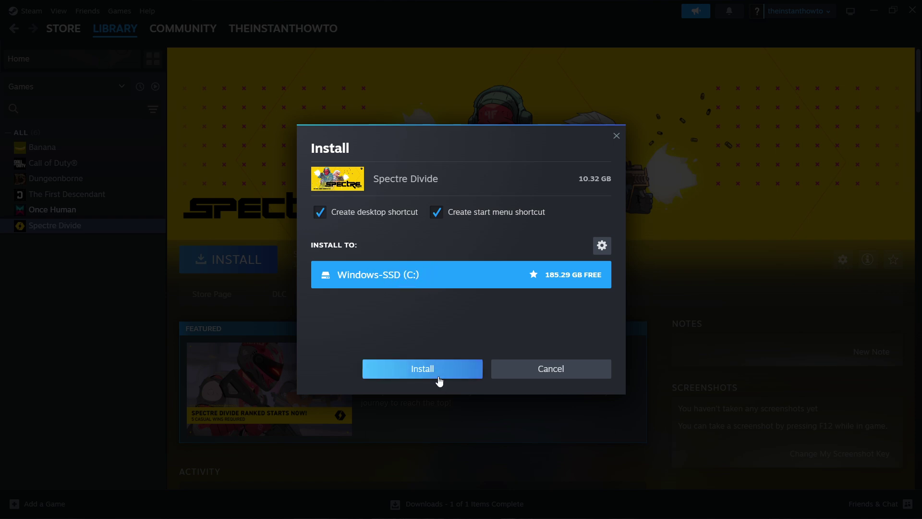
left_click(617, 137)
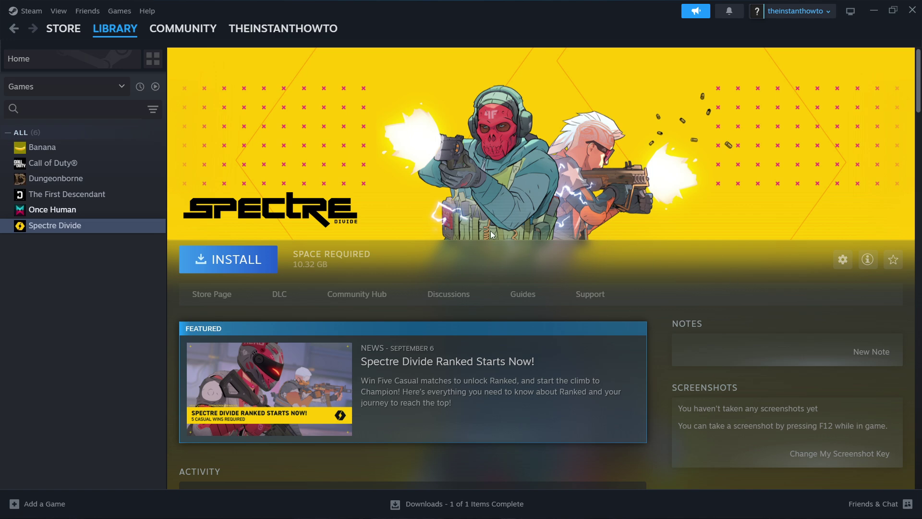
left_click(107, 210)
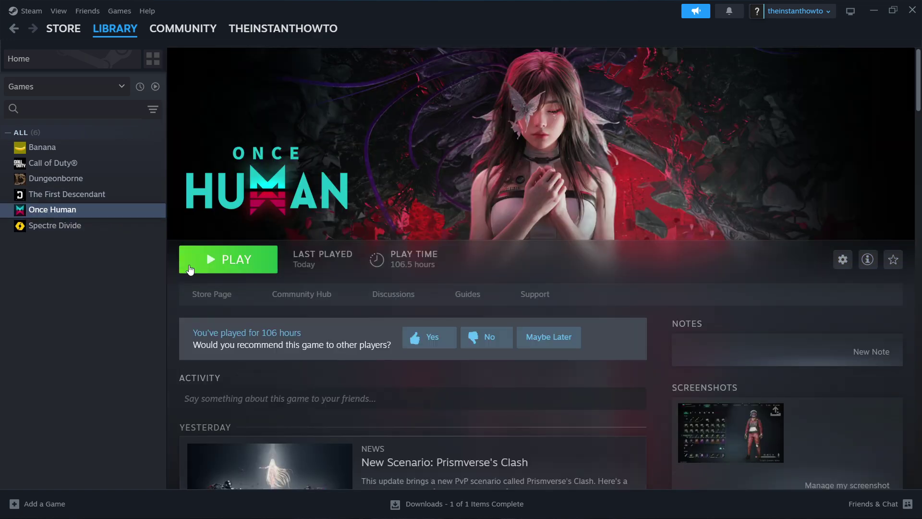